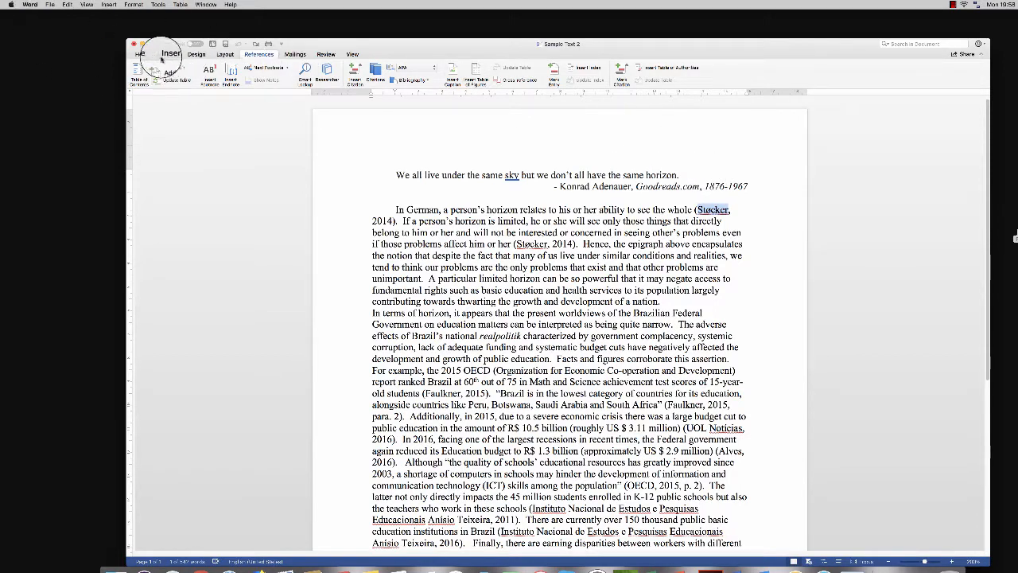
Step: Set the document's citation style to APA
left_click(143, 54)
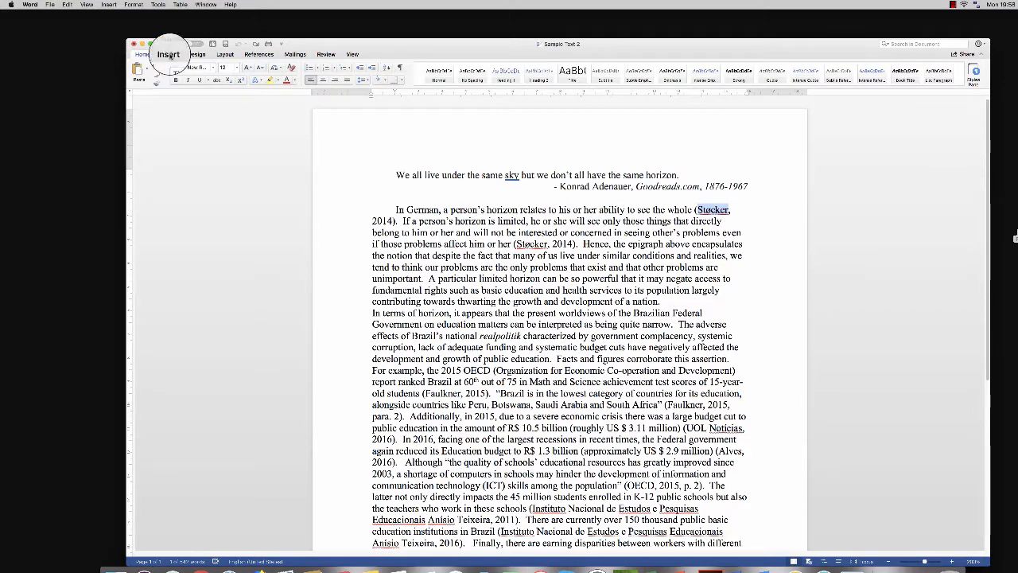
left_click(263, 54)
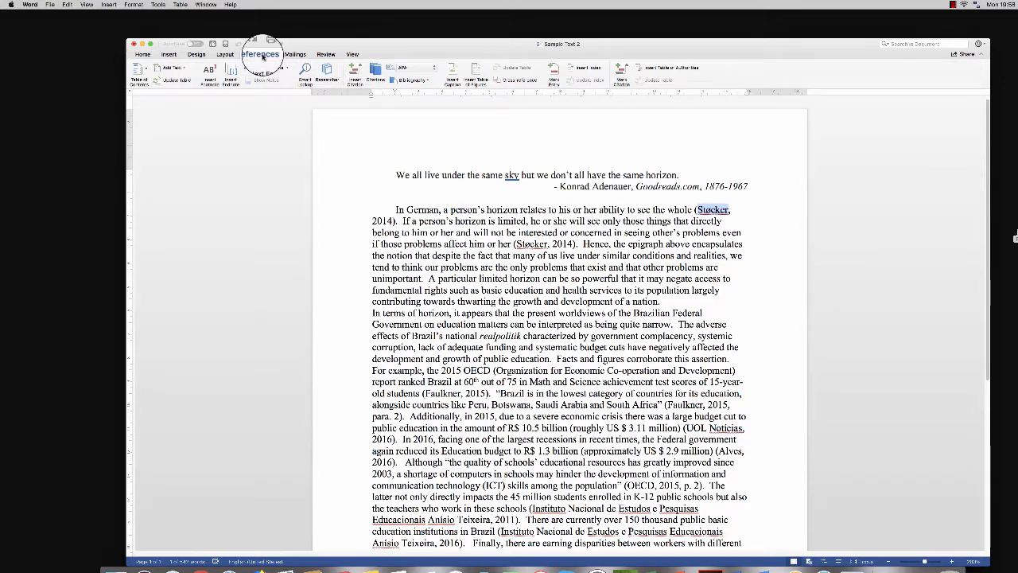
left_click(434, 71)
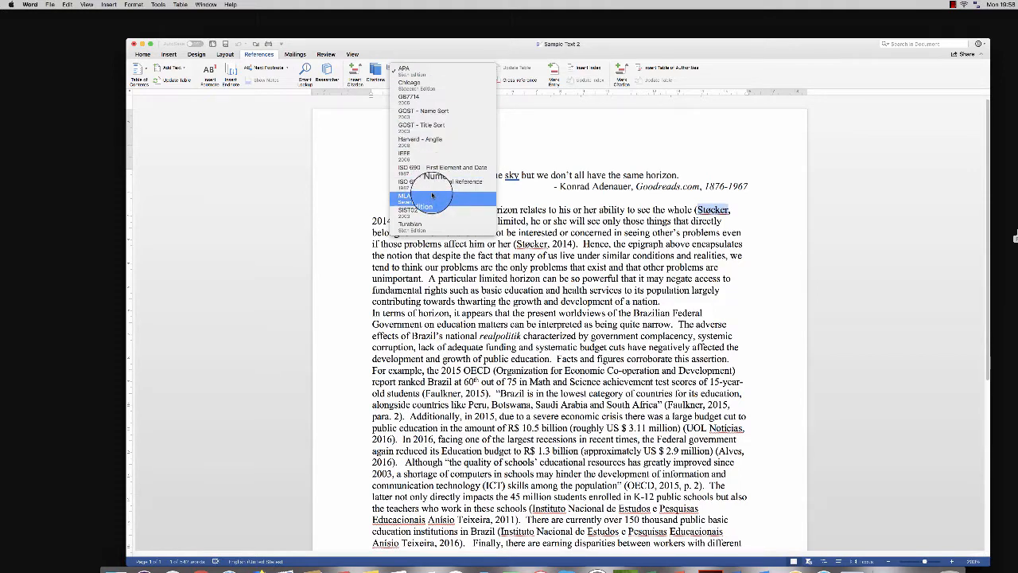
left_click(427, 76)
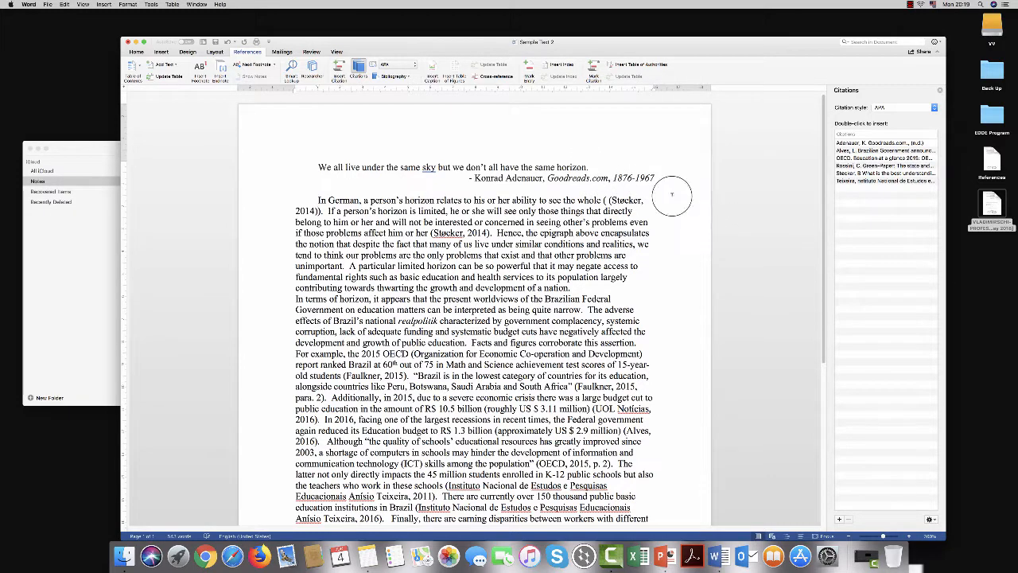
Step: Start a new citation source of type Web site with its language set to English (US)
left_click(339, 64)
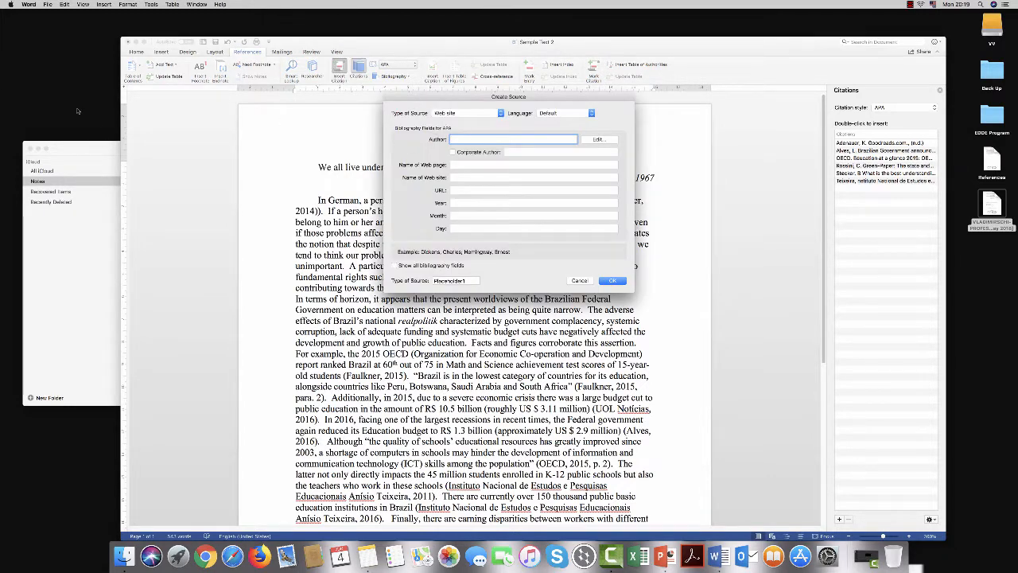
left_click(72, 151)
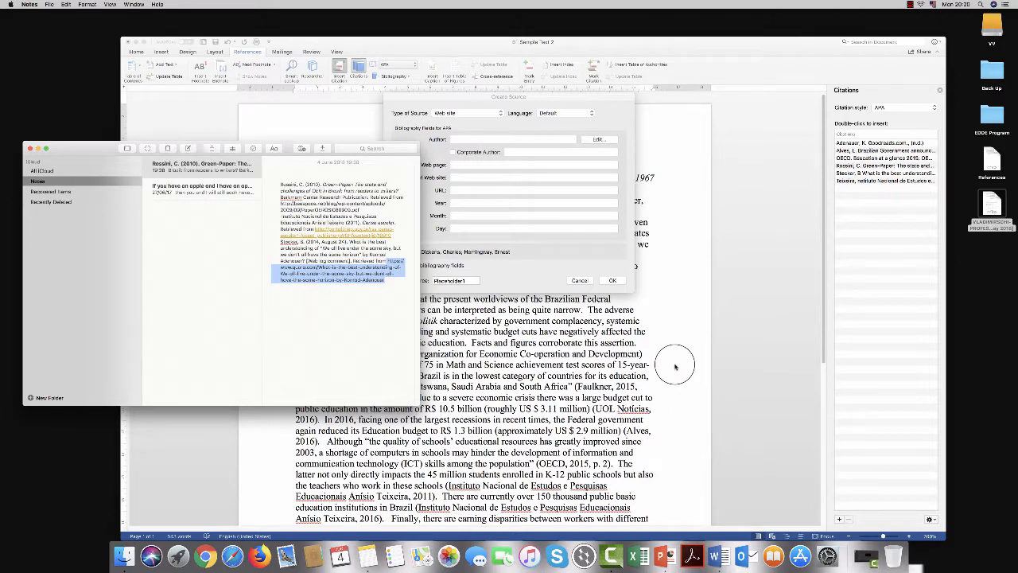
left_click(466, 96)
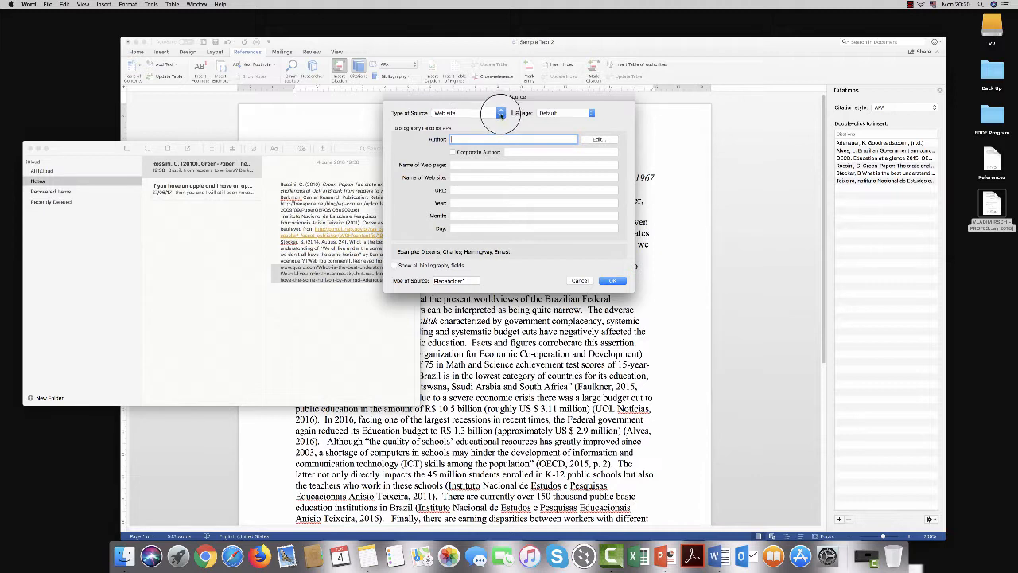
left_click(499, 113)
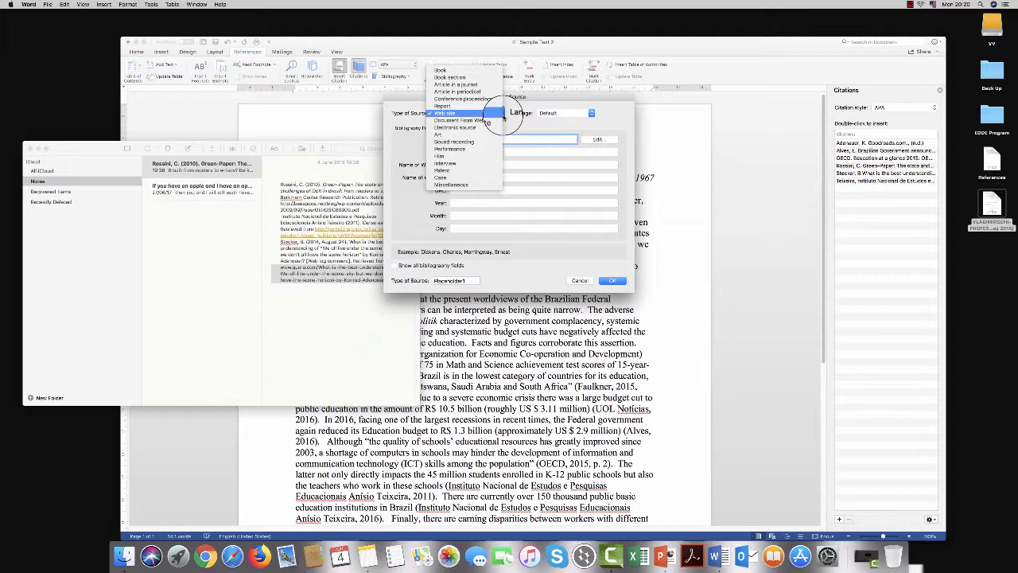
left_click(503, 115)
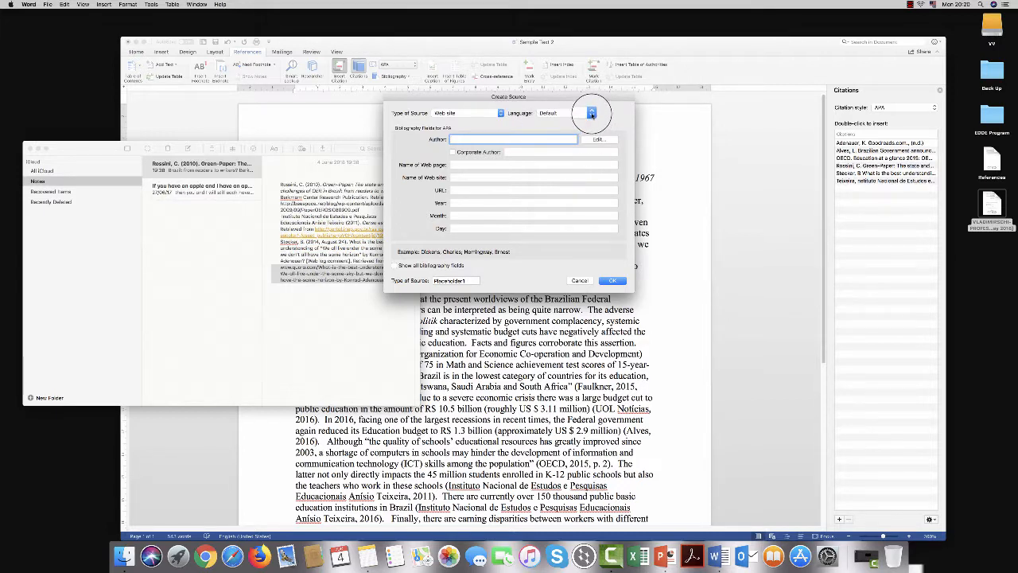
left_click(591, 115)
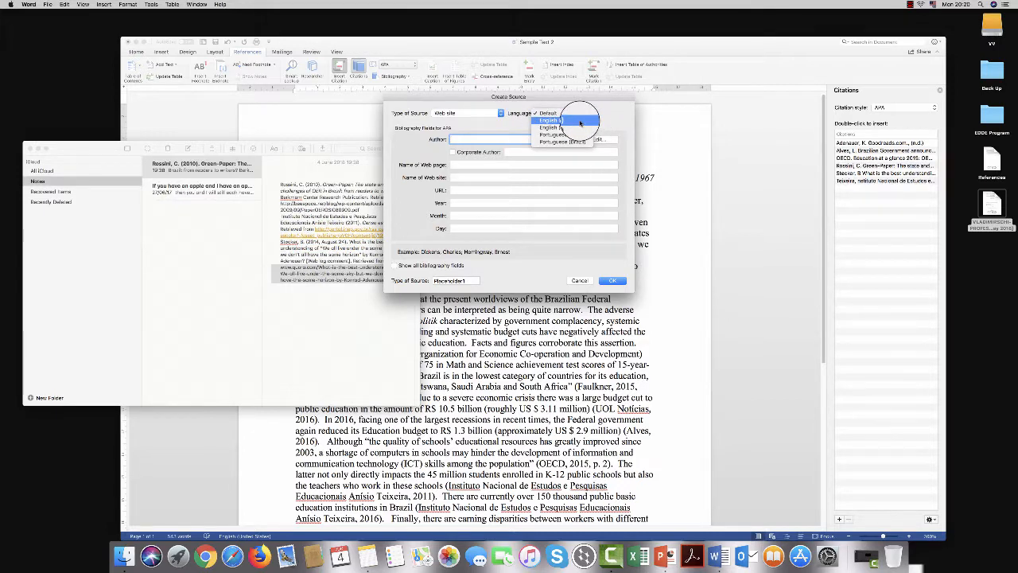
left_click(580, 122)
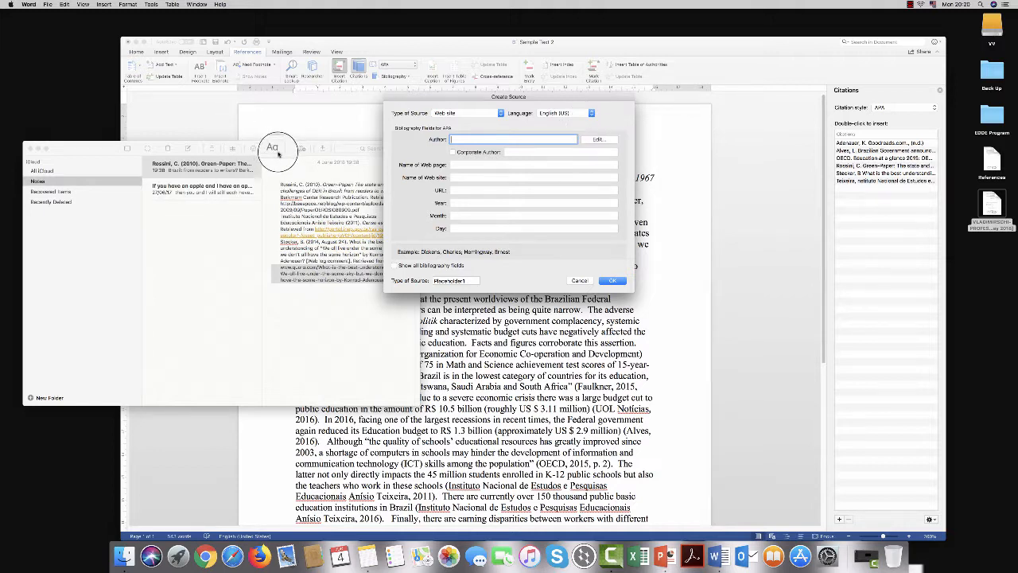
Step: Copy the author's name from the last reference in Notes into the new source's Author field
left_click(278, 153)
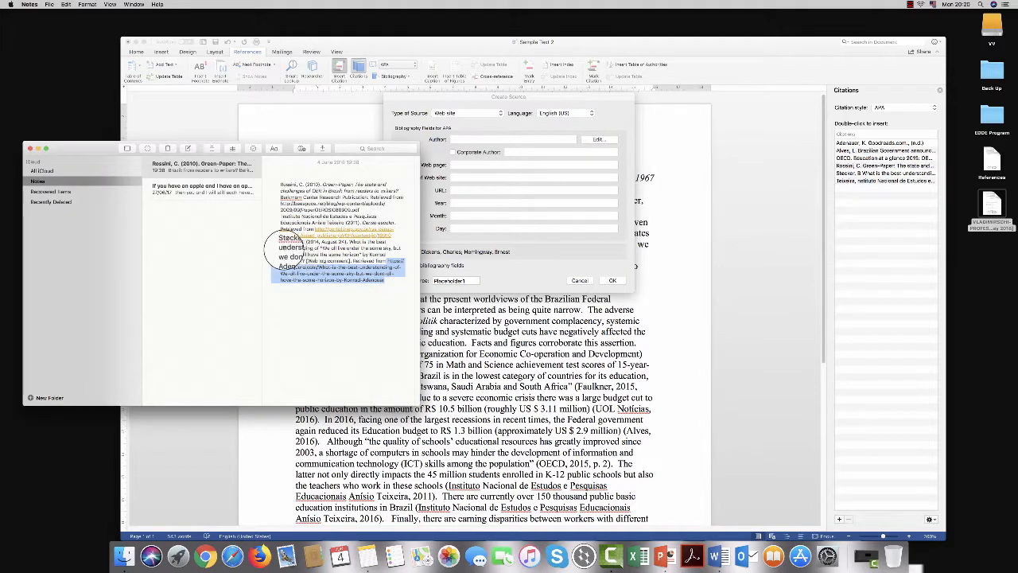
left_click(280, 242)
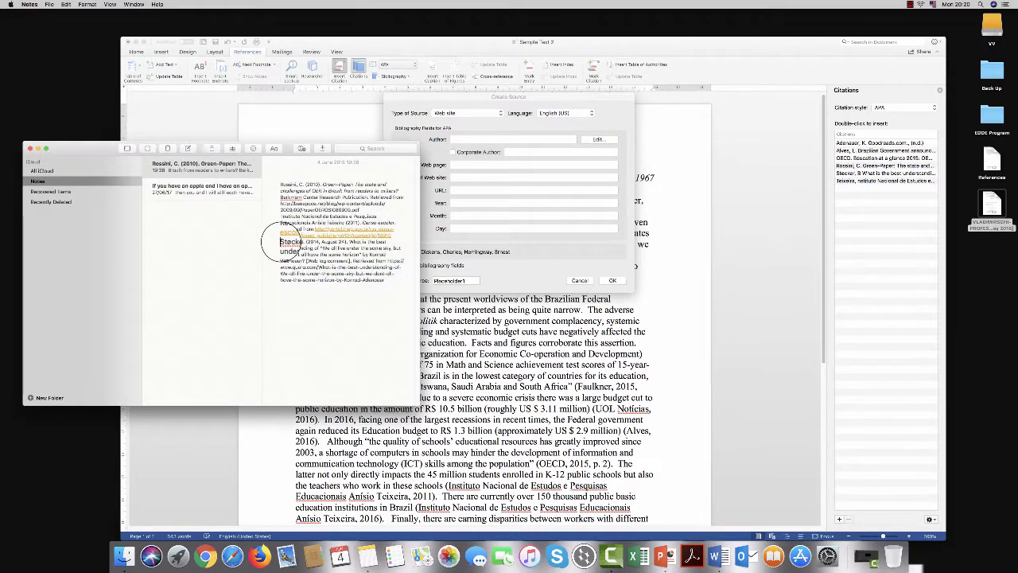
left_click_drag(280, 241, 304, 242)
key("super+c")
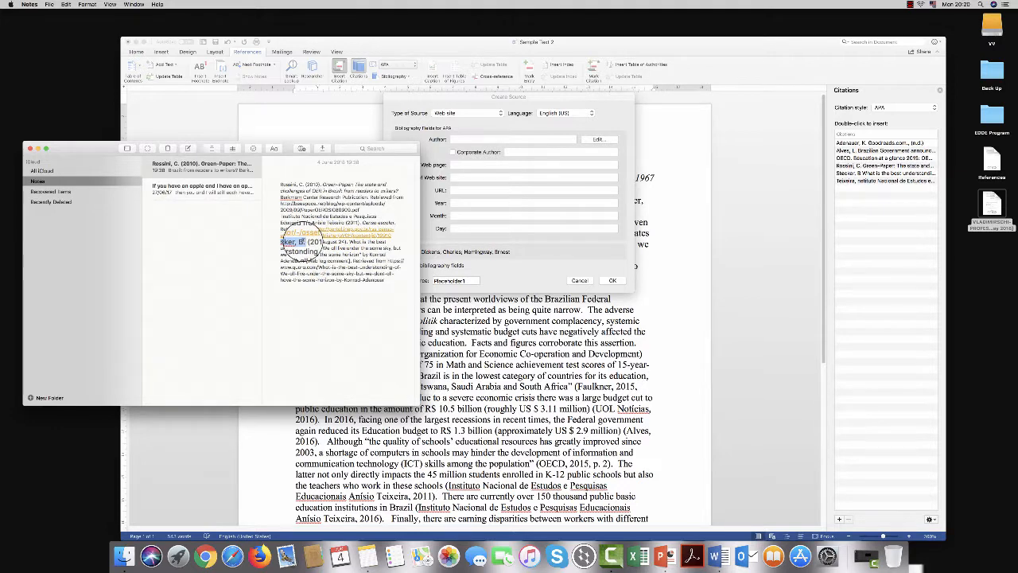
left_click(461, 95)
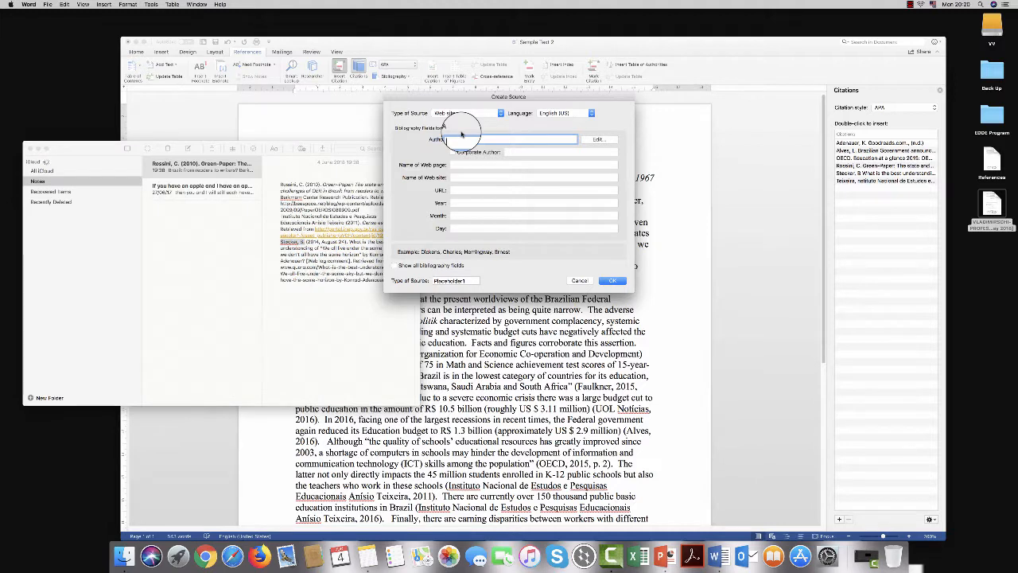
key("super+v")
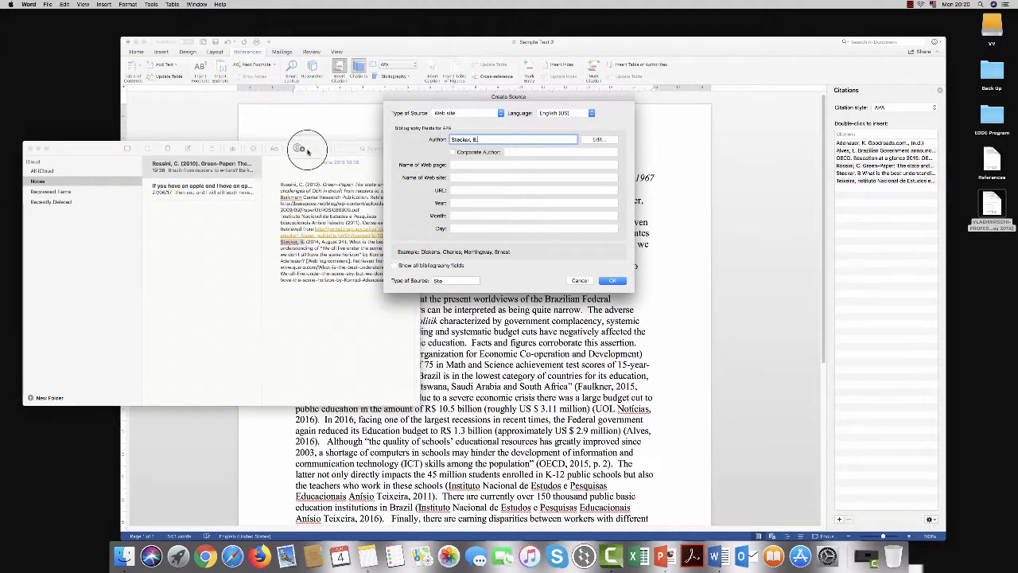
Step: Copy the title beginning "What is the best understanding of" from the last reference in Notes into the source's Name of Web page field
left_click(299, 154)
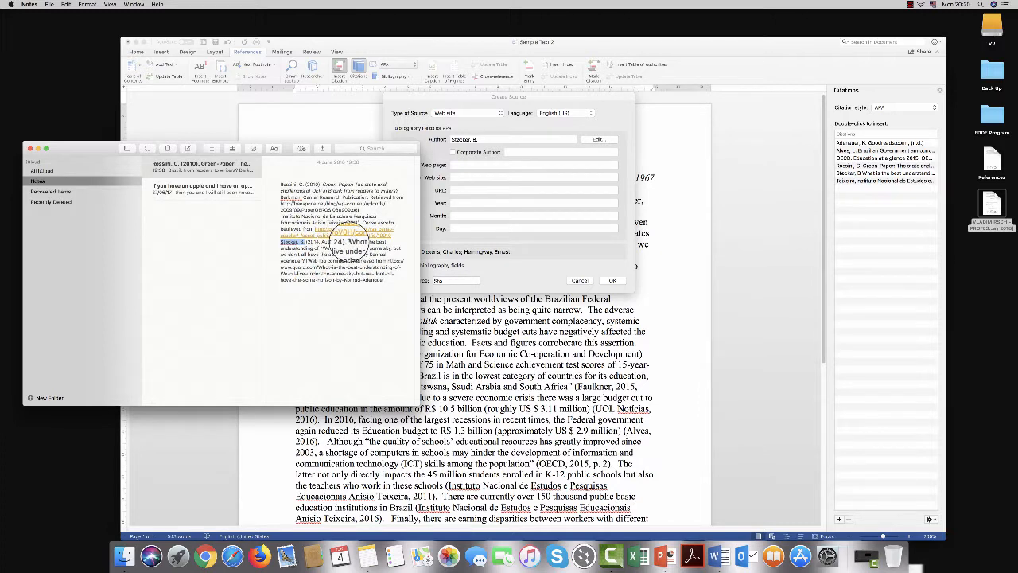
left_click_drag(342, 241, 362, 248)
left_click_drag(368, 247, 300, 255)
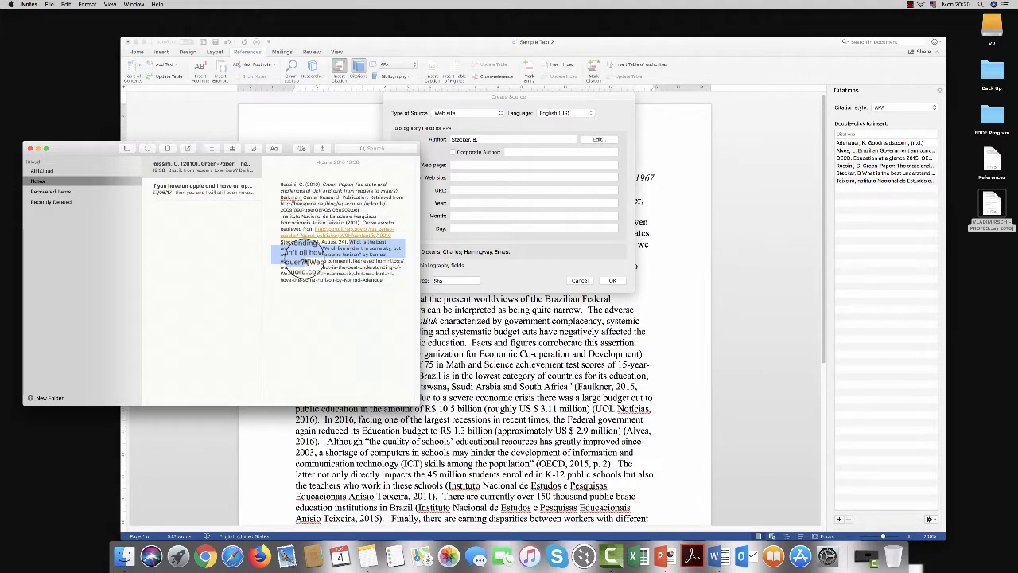
left_click(457, 97)
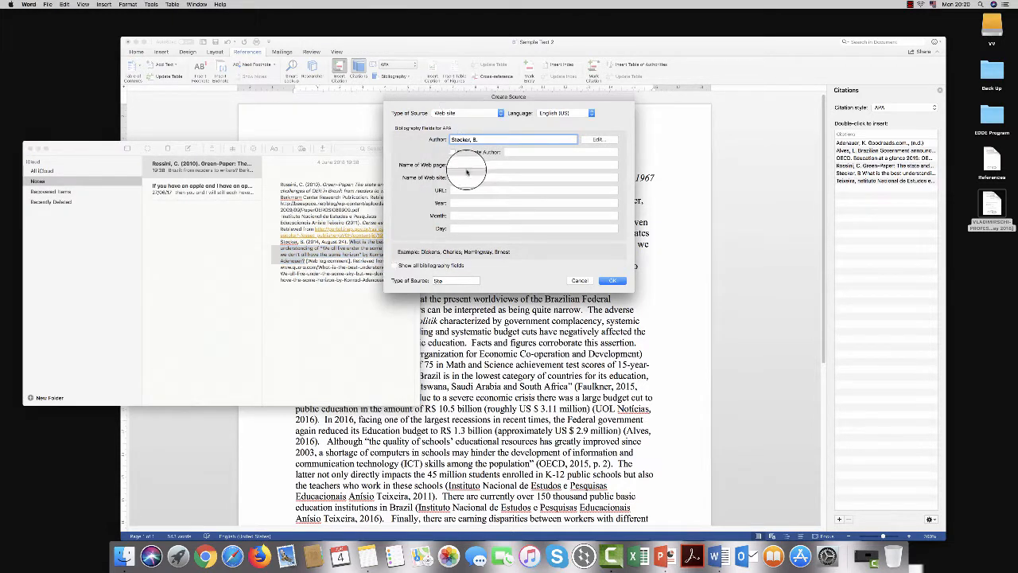
left_click(458, 165)
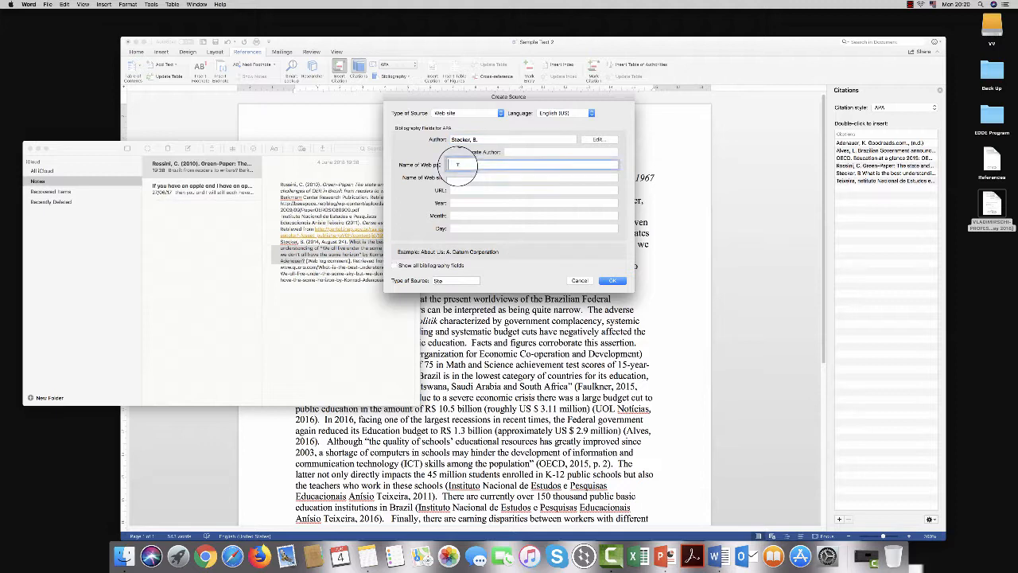
key("super+v")
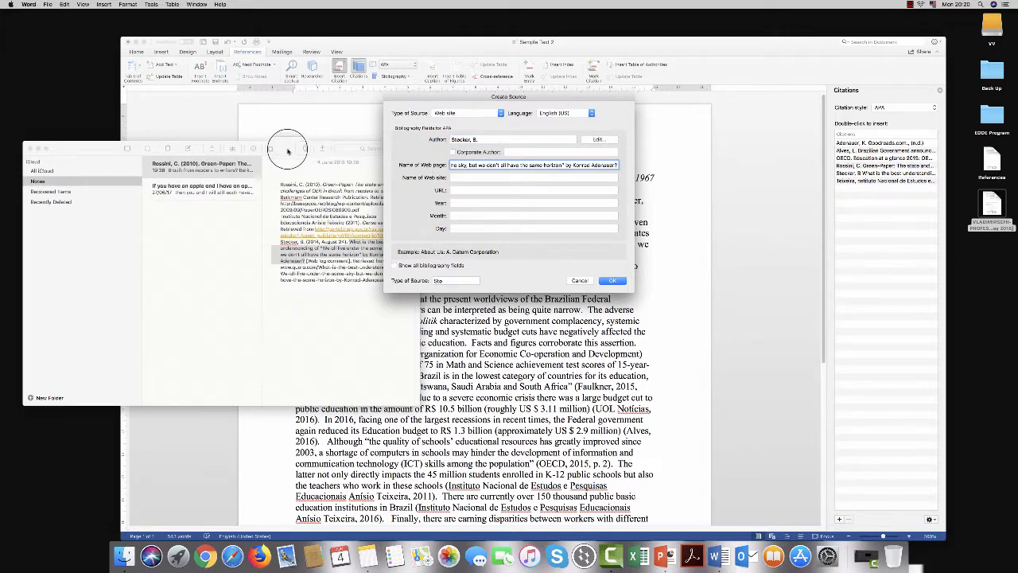
Step: Copy the quora.com address from the last reference in Notes into the source's URL field
left_click(287, 150)
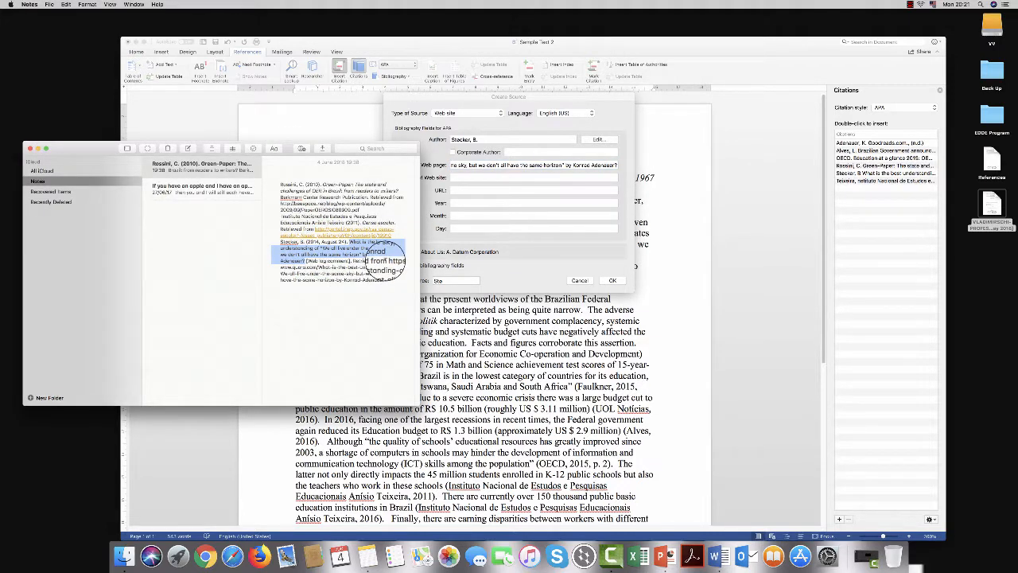
left_click_drag(385, 259, 400, 278)
key("super+c")
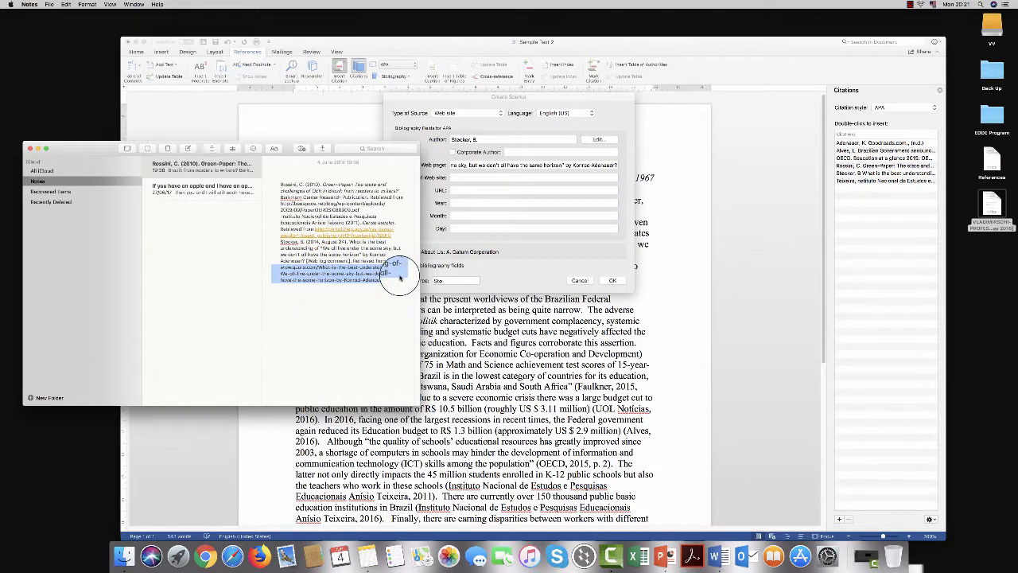
left_click(452, 98)
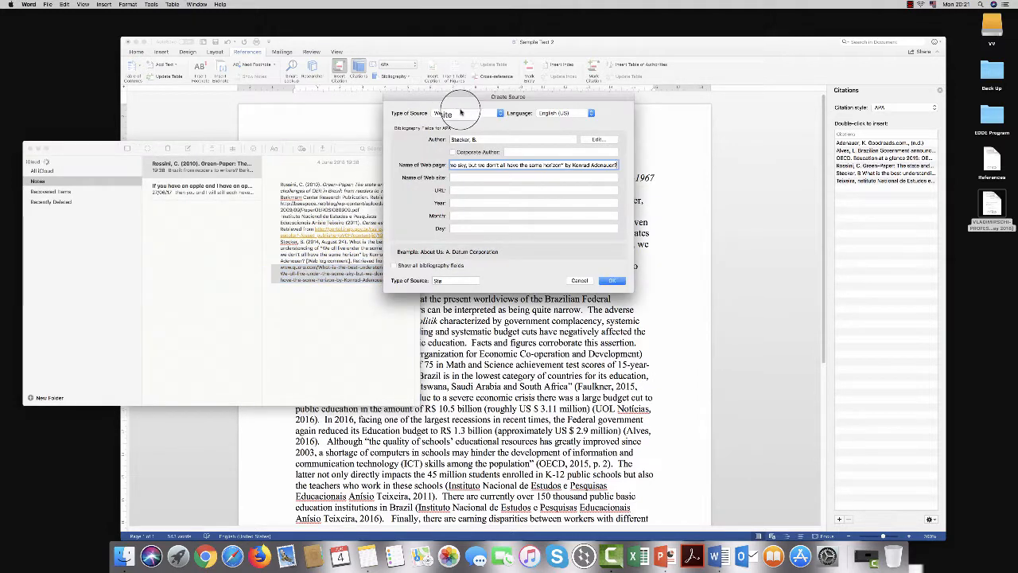
left_click(462, 191)
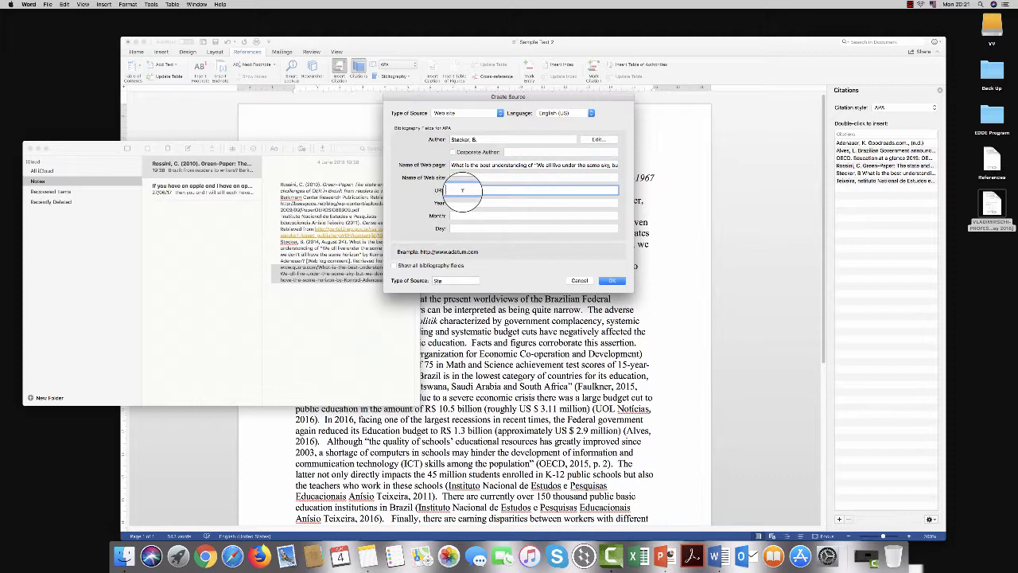
key("super+v")
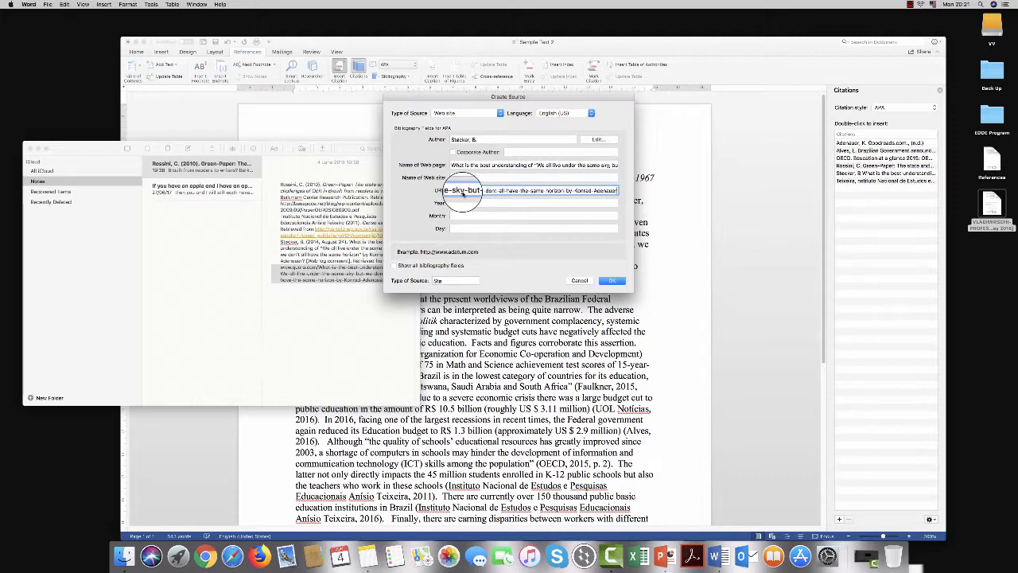
Step: Set the source's publication date to year 2014, month August and day 24
left_click(464, 202)
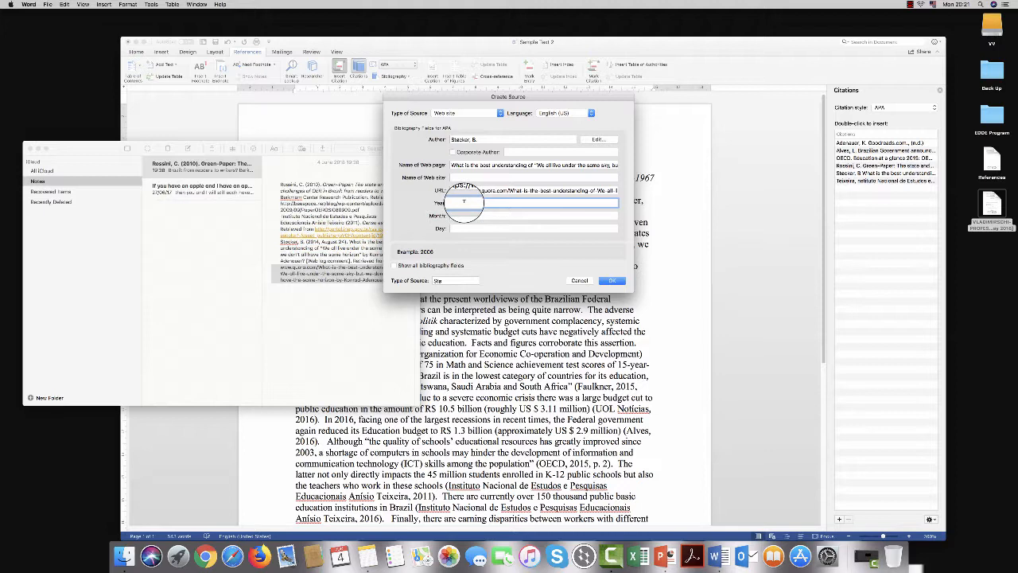
type("2014")
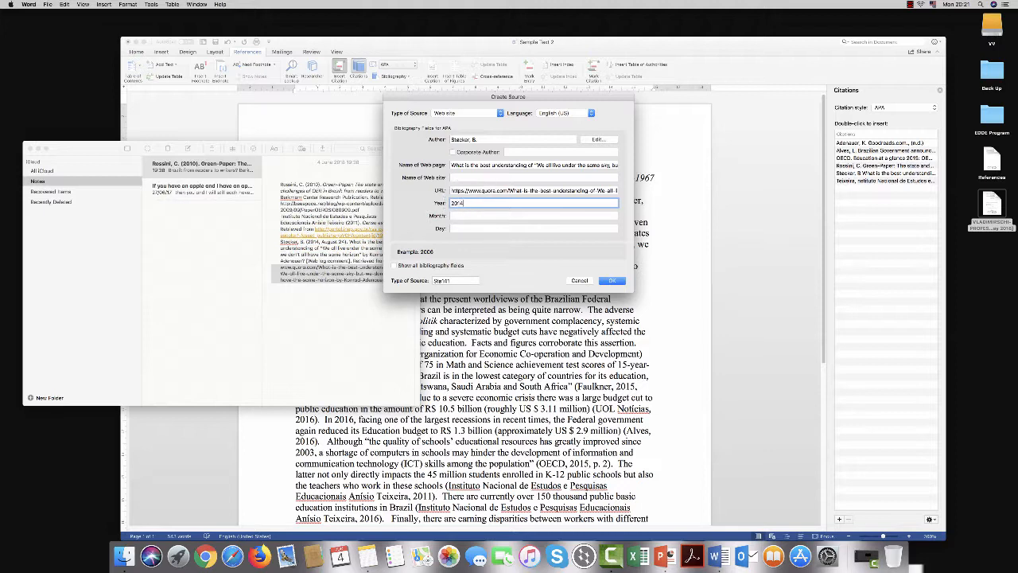
left_click(464, 215)
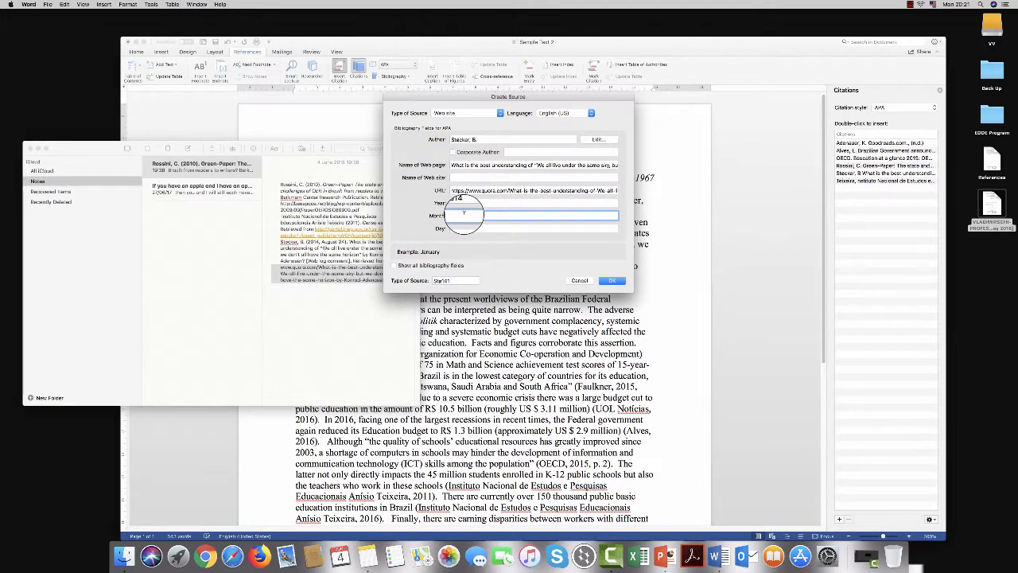
type("Augus")
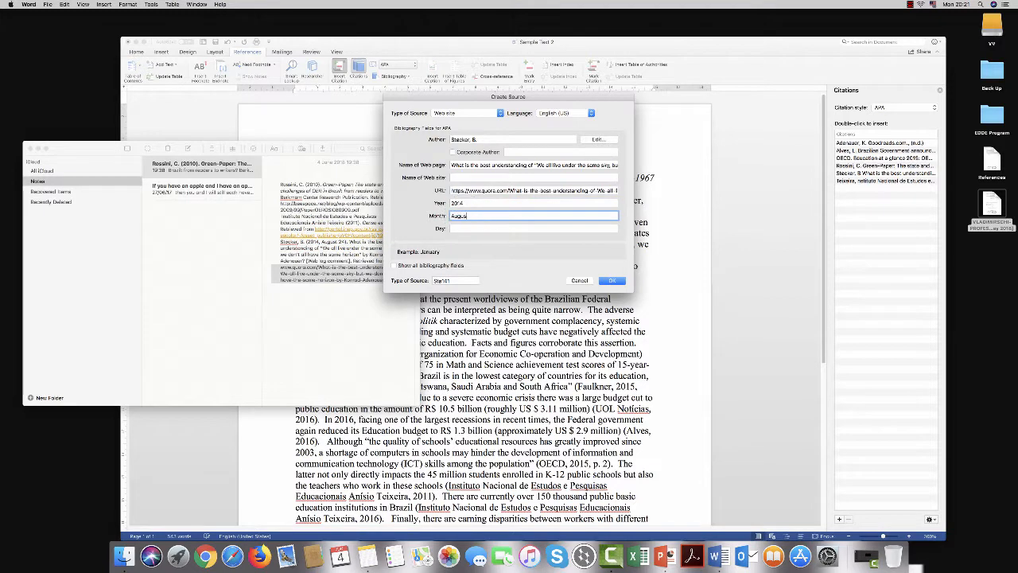
type("t")
left_click(460, 229)
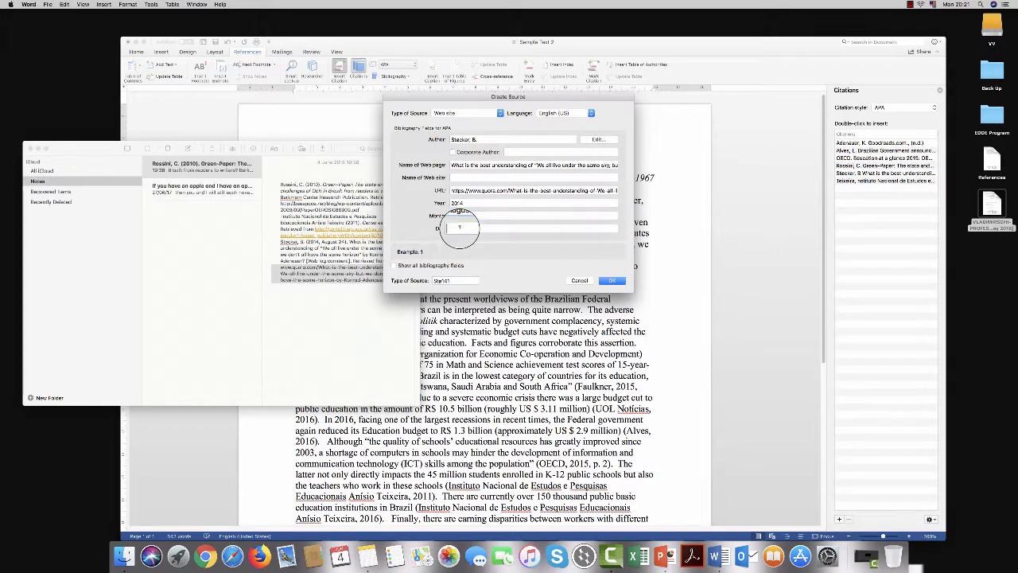
type("24")
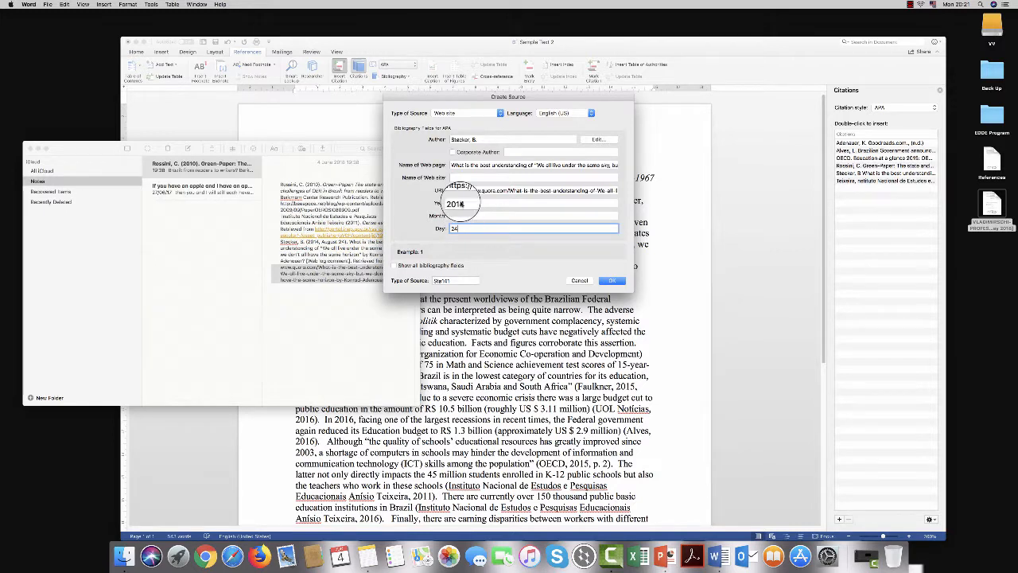
Step: Show all bibliography fields for the web site source and insert the completed citation
left_click(392, 266)
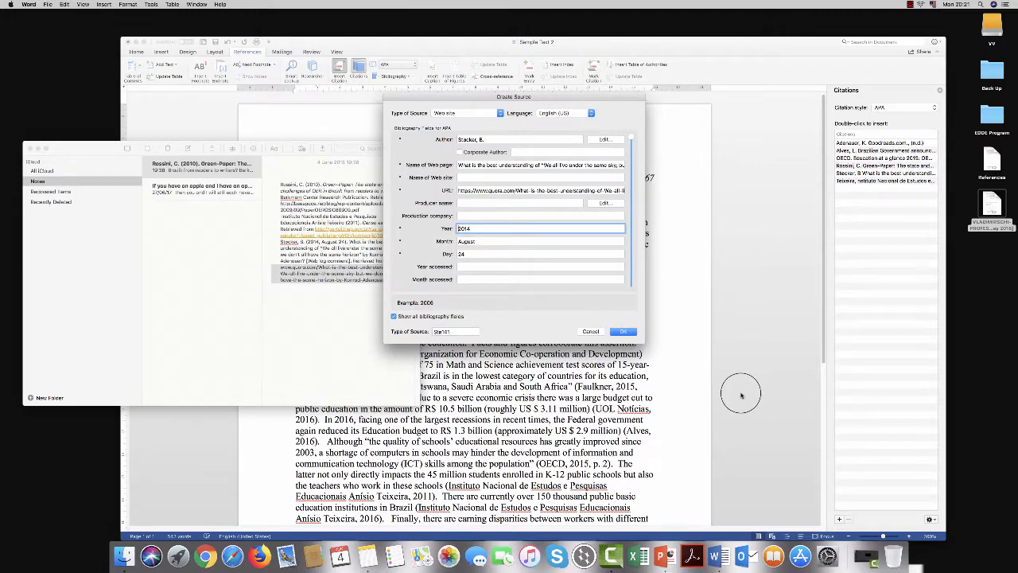
left_click(623, 331)
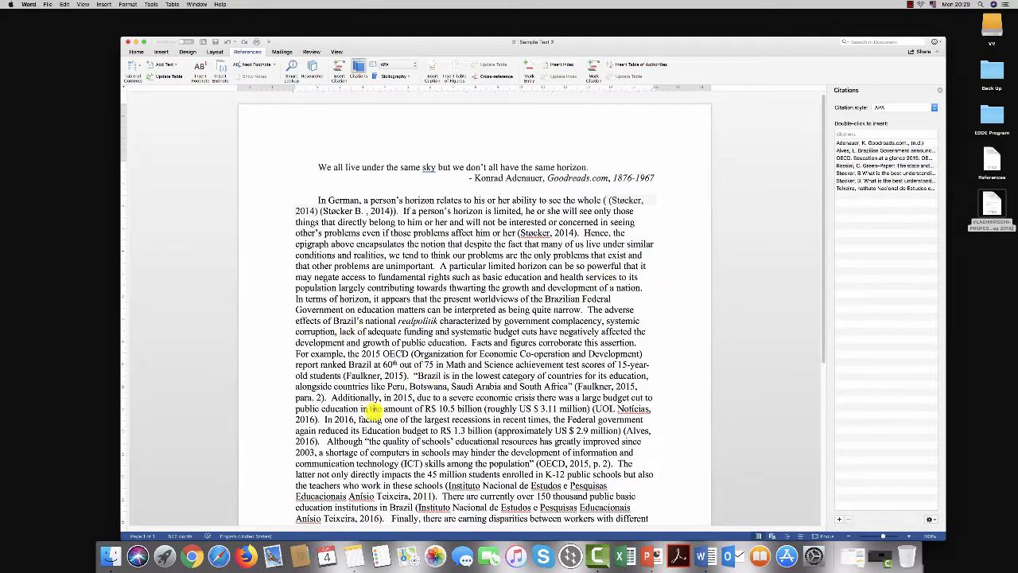
Step: Insert the built-in Bibliography on a new line after the last paragraph of the sample text
scroll(391, 342, "down", 5)
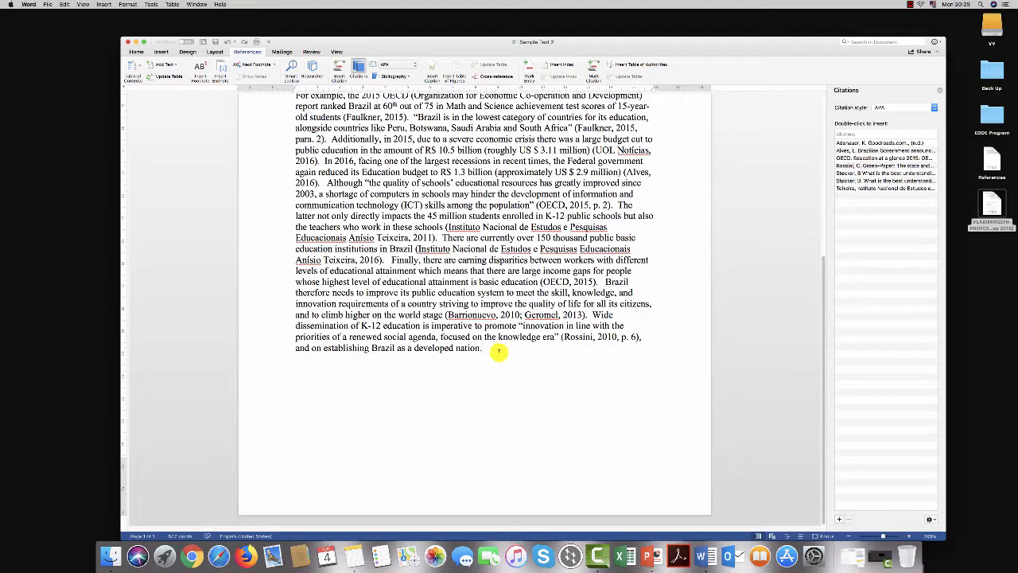
key("Return")
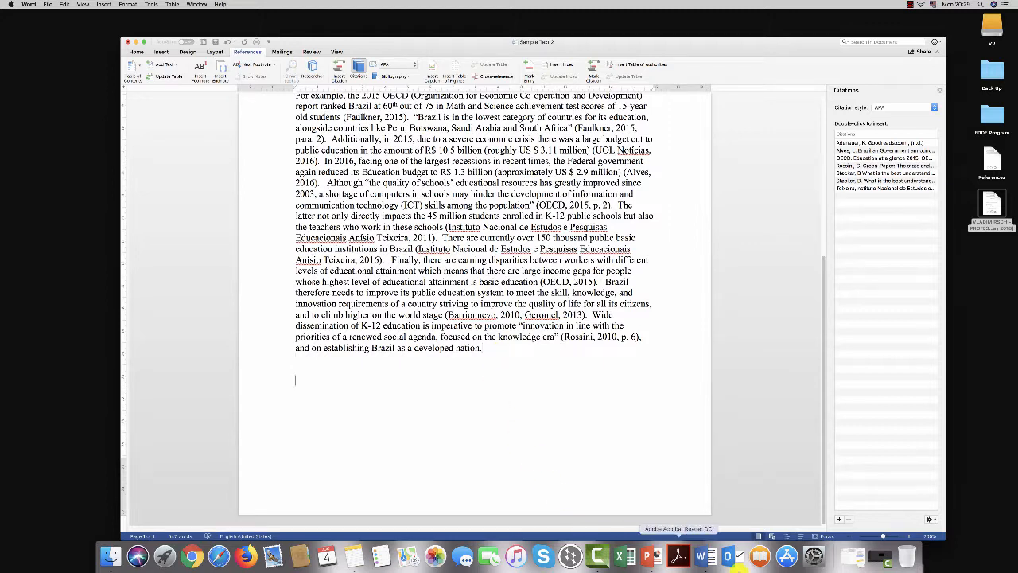
left_click(408, 76)
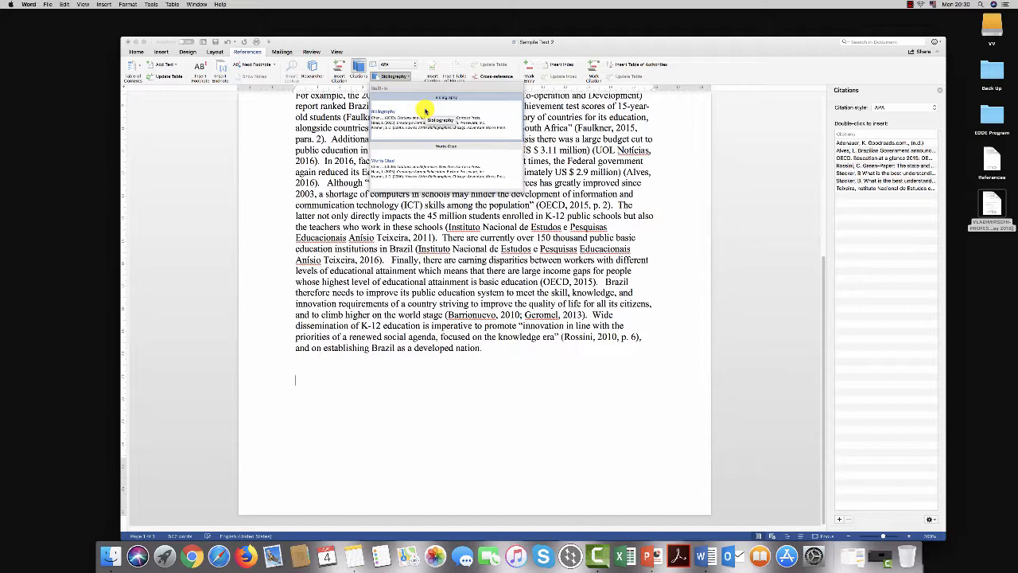
left_click(424, 110)
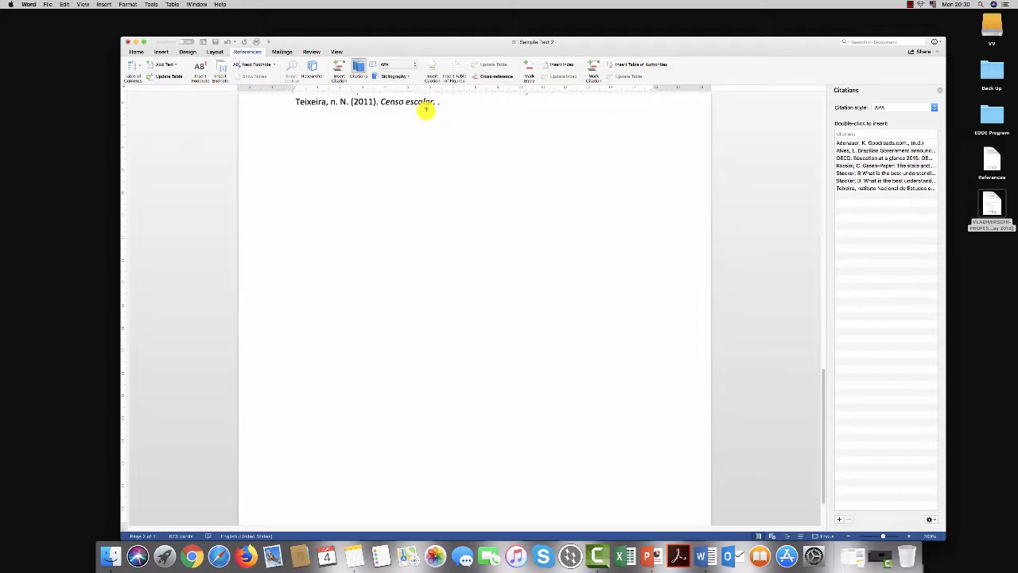
Step: Set the entire bibliography, including its heading, to font size 12 and try to change its font to Times New Roman
scroll(489, 238, "up", 8)
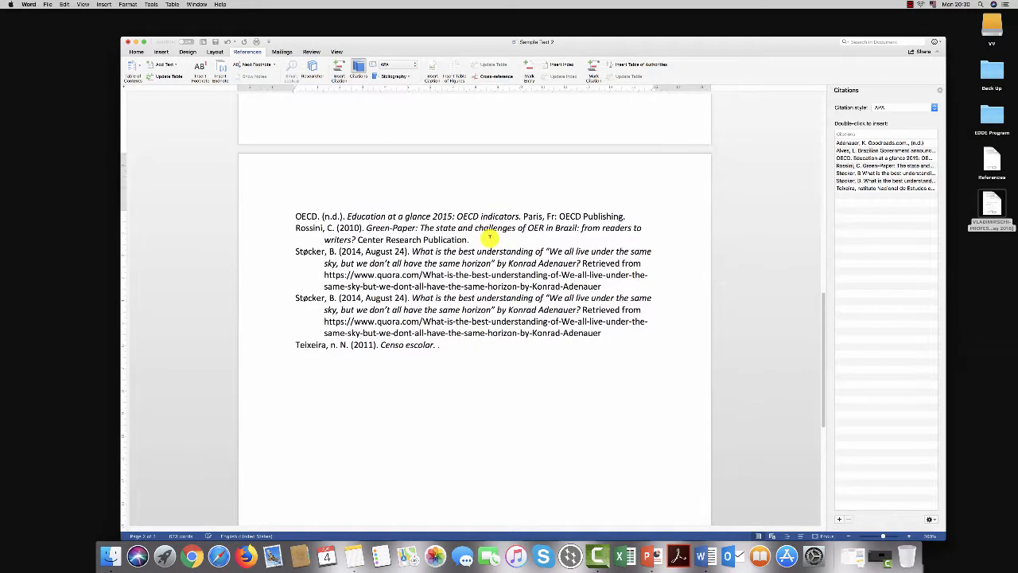
scroll(489, 238, "up", 2)
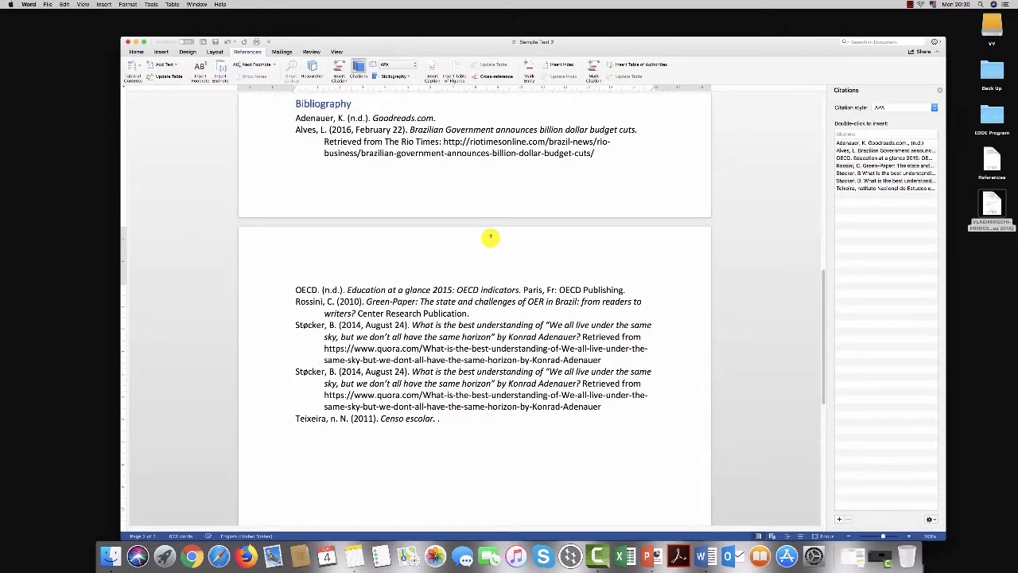
scroll(491, 237, "up", 4)
scroll(491, 237, "down", 2)
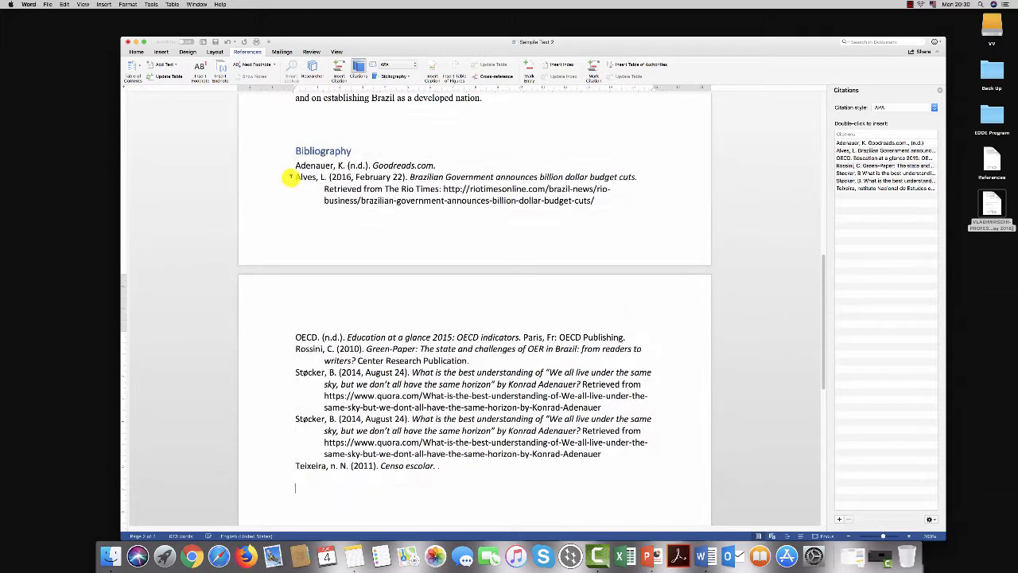
left_click(298, 151)
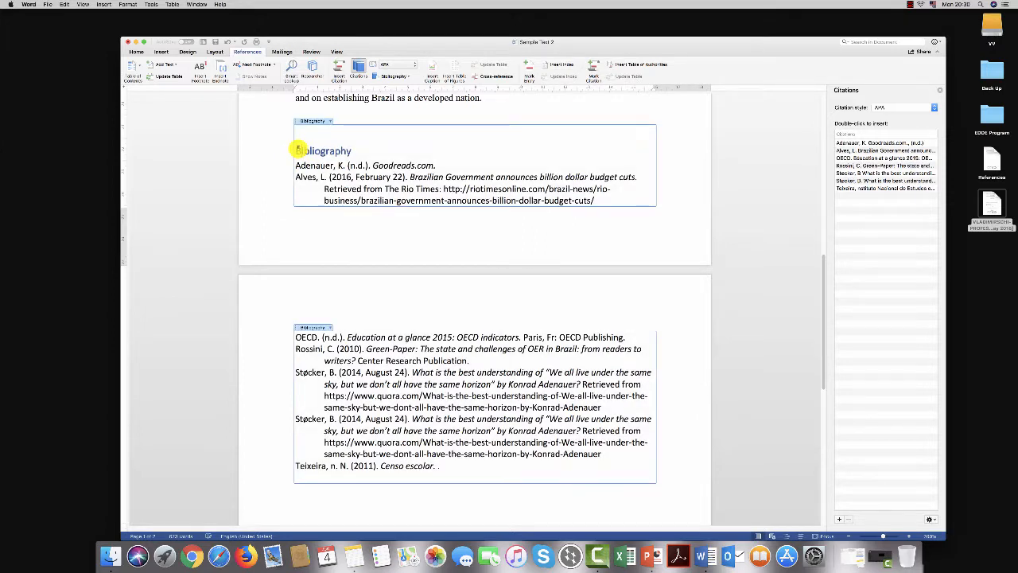
left_click_drag(298, 151, 397, 178)
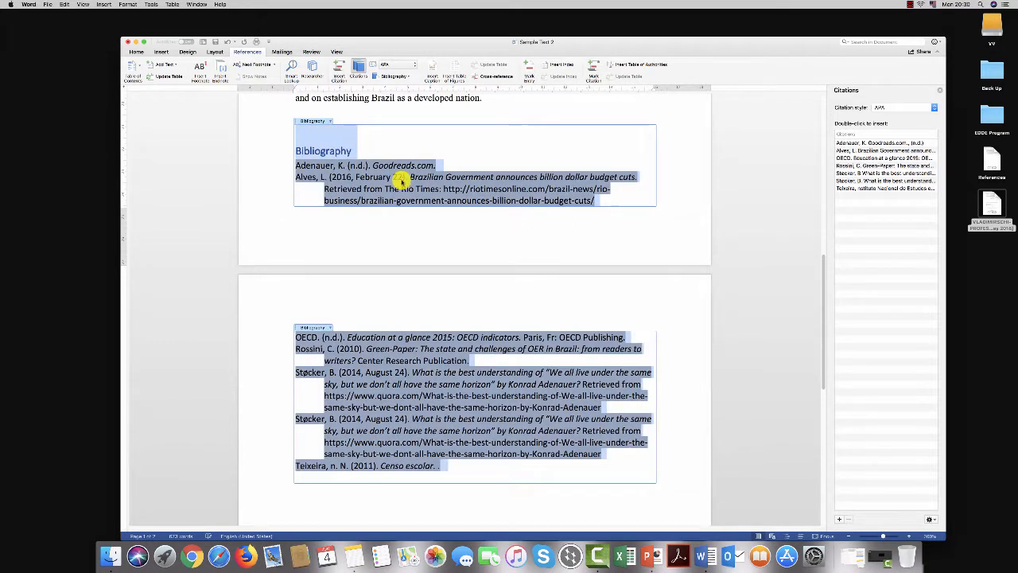
left_click(139, 52)
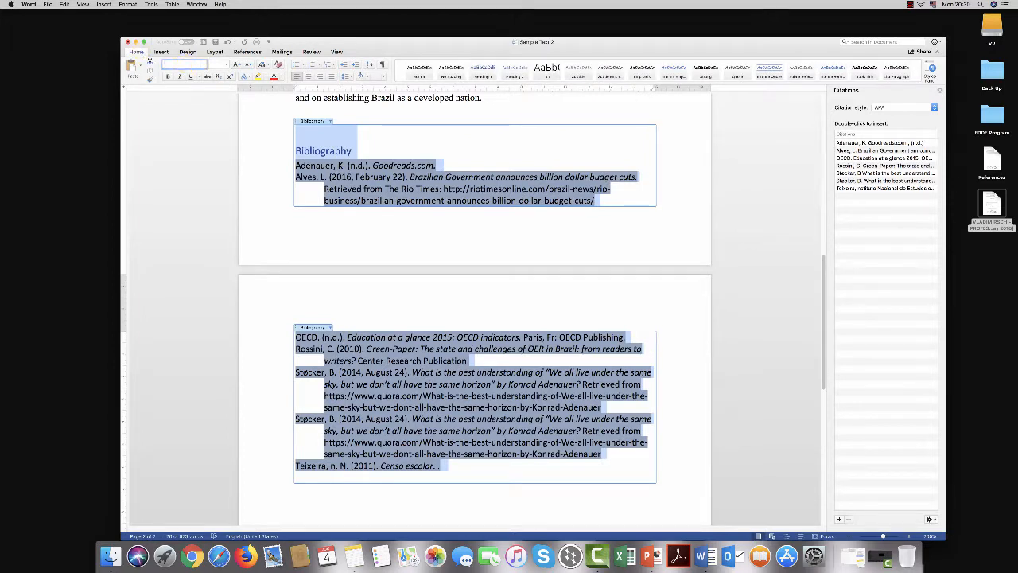
type("Toimn")
key("BackSpace")
key("BackSpace")
key("BackSpace")
type("imes")
left_click(213, 65)
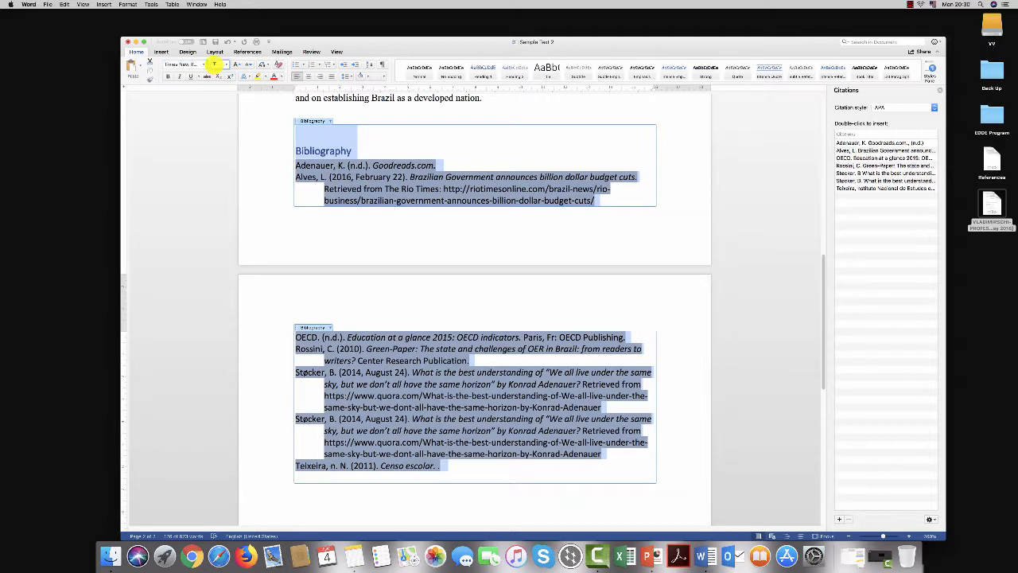
type("12")
key("Return")
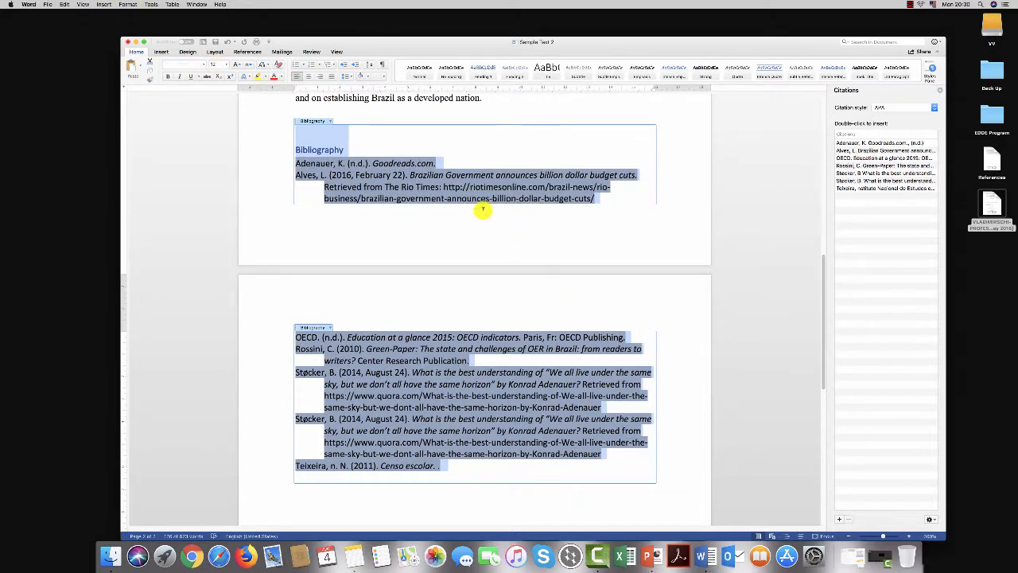
Step: Add "Retrieved from" to the end of the Goodreads.com entry in the bibliography
left_click(444, 163)
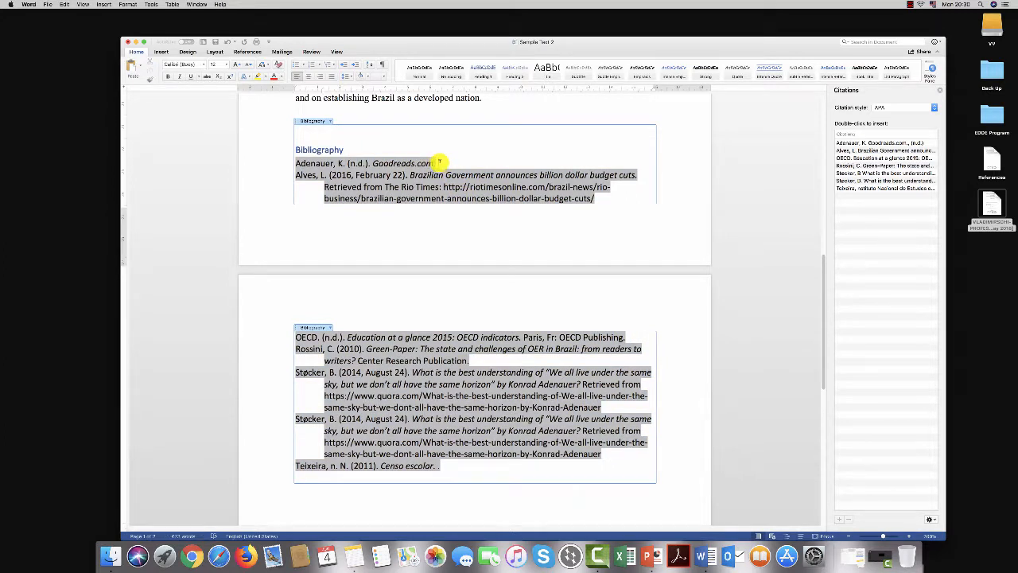
type("Retrieved")
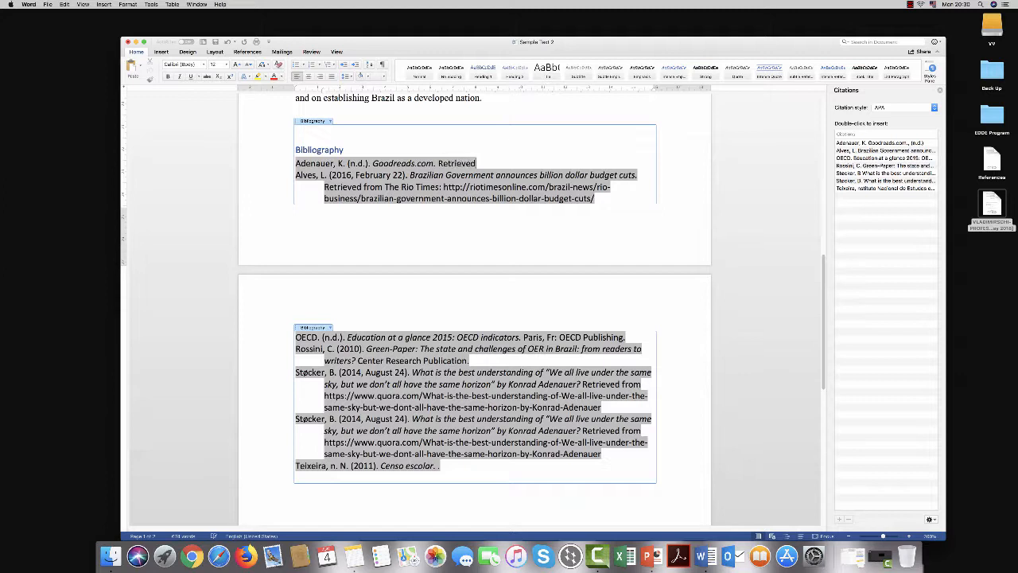
type(" from")
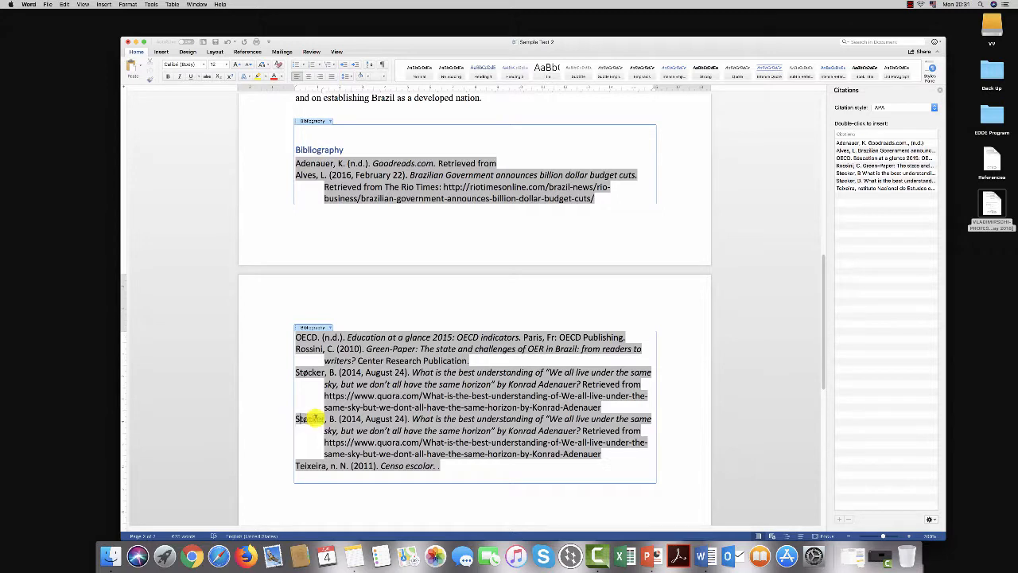
Step: Delete the duplicate quora.com entry and the "Censo escolar" entry at the end of the bibliography
left_click_drag(446, 468, 303, 418)
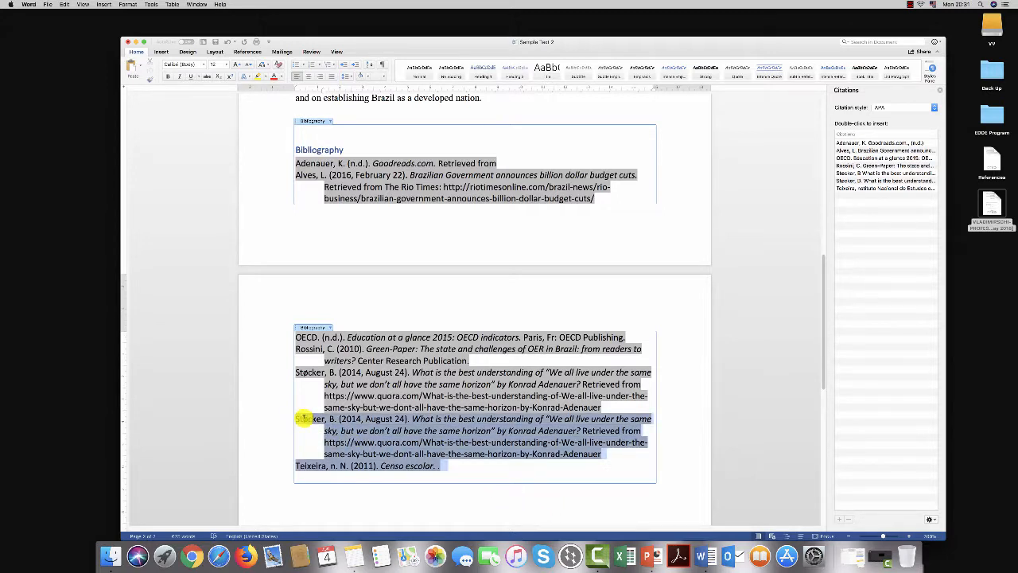
key("BackSpace")
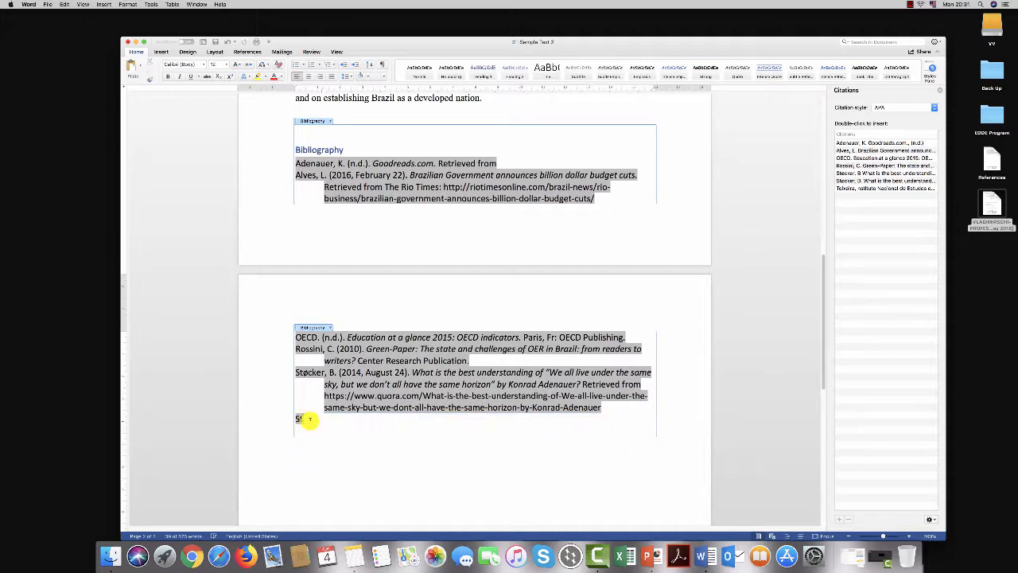
key("BackSpace")
key("BackSpace")
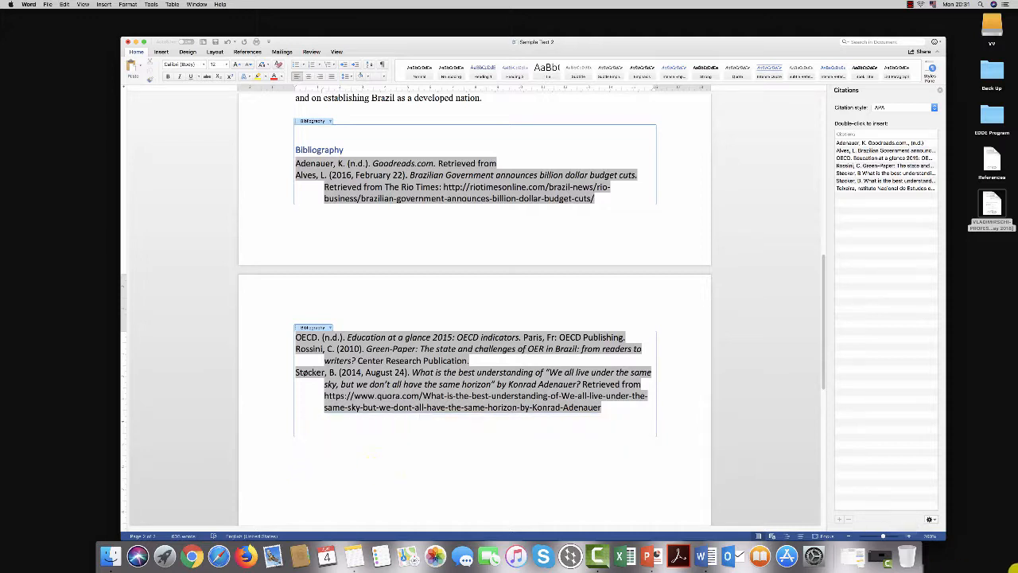